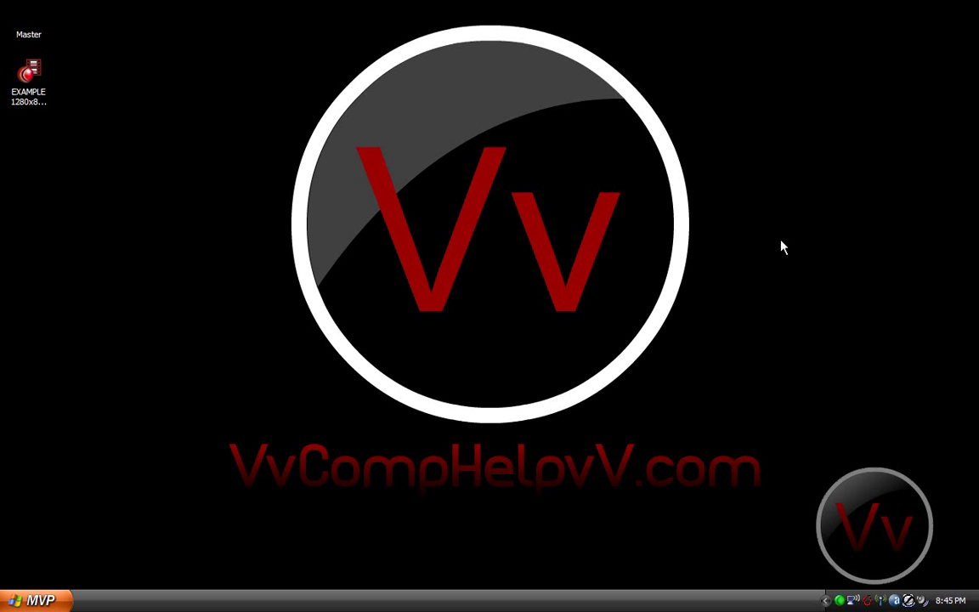
- Check the screen resolution in Display Properties, then close the dialog
right_click(702, 145)
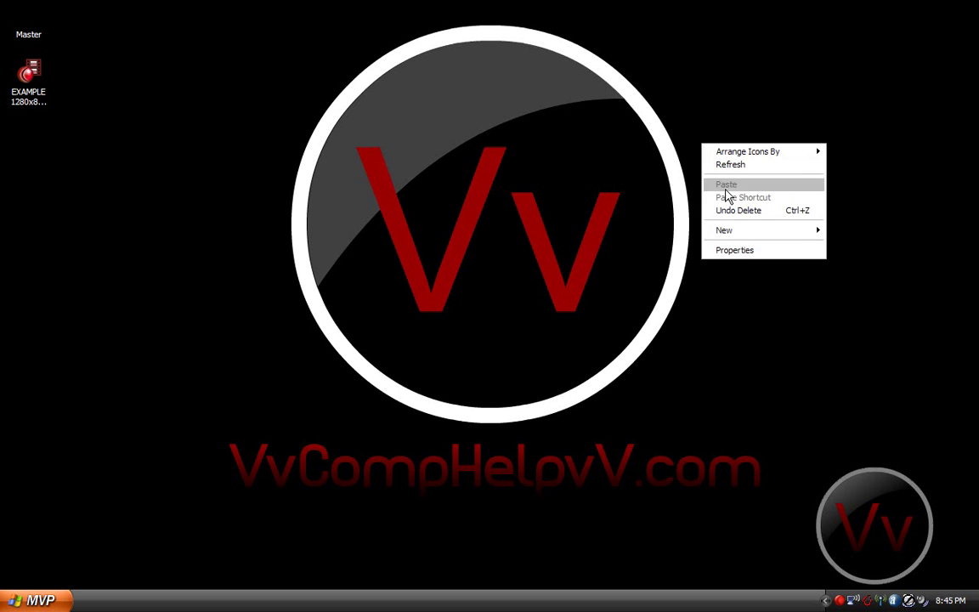
click(743, 250)
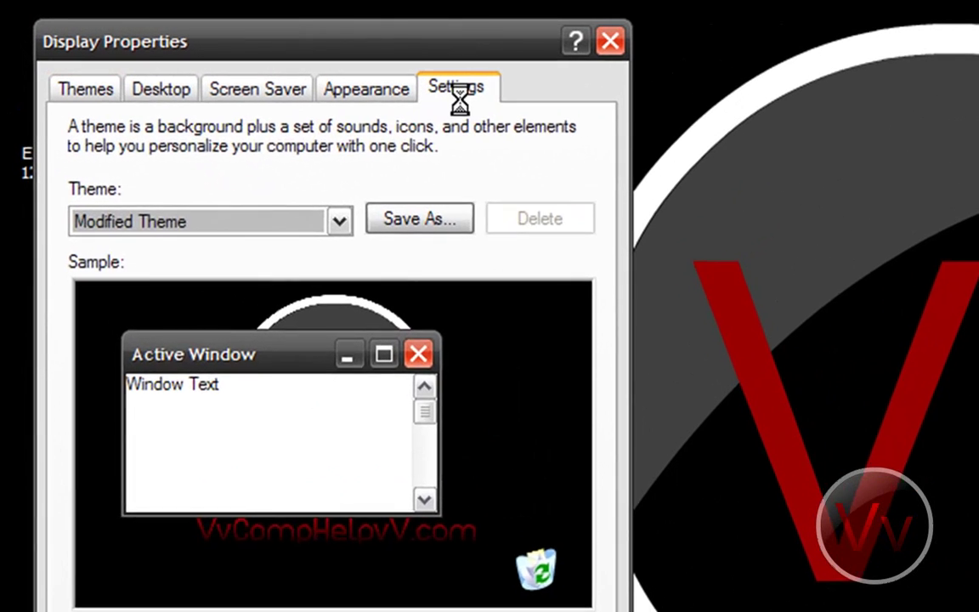
click(332, 72)
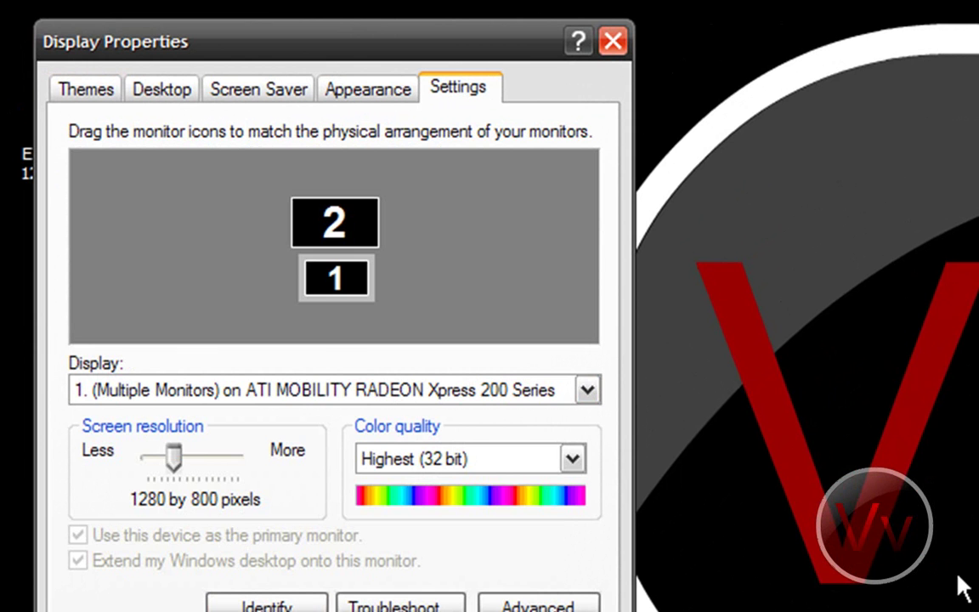
key(Escape)
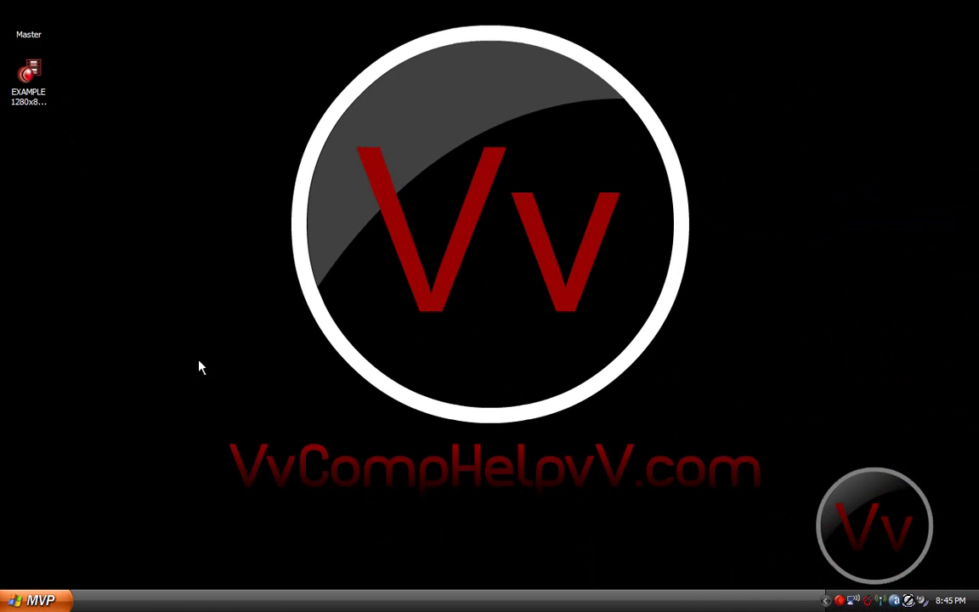
- Select the EXAMPLE 1280x800 recording file on the desktop
drag(804, 507, 180, 82)
click(28, 73)
click(84, 88)
drag(61, 110, 95, 81)
mouse_move(29, 72)
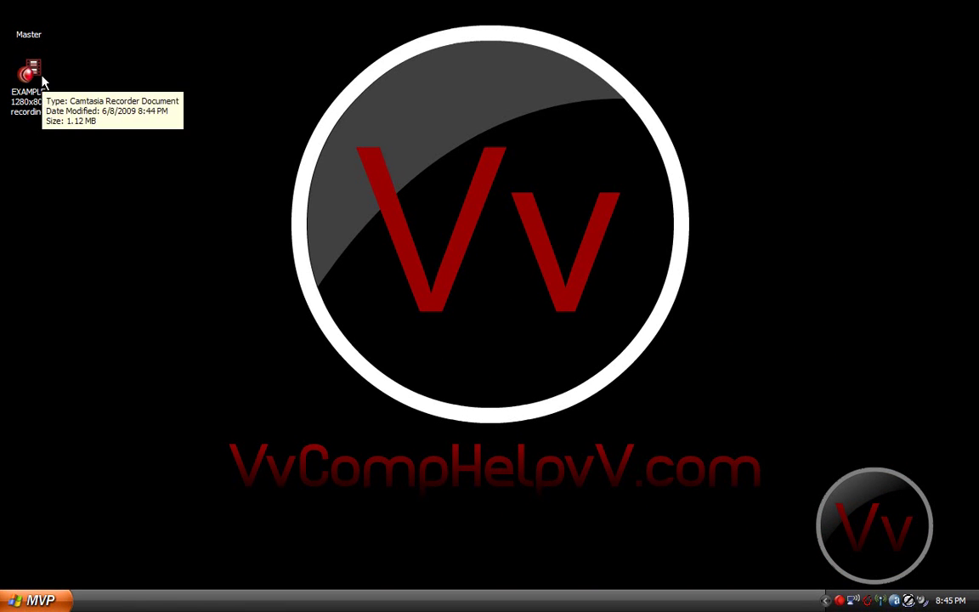
click(44, 79)
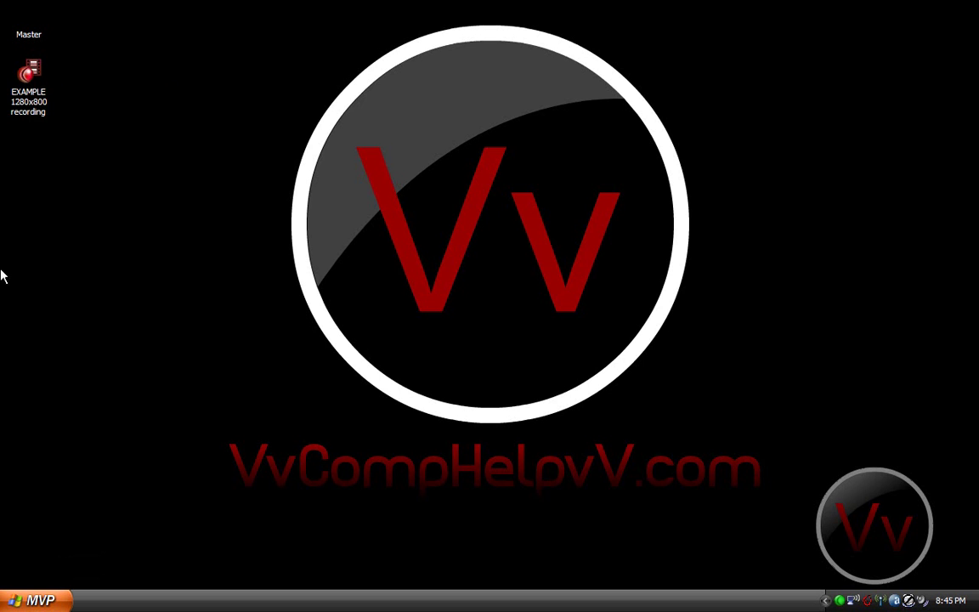
- Reposition the Camtasia window and drag the EXAMPLE recording into the Clip Bin
click(34, 531)
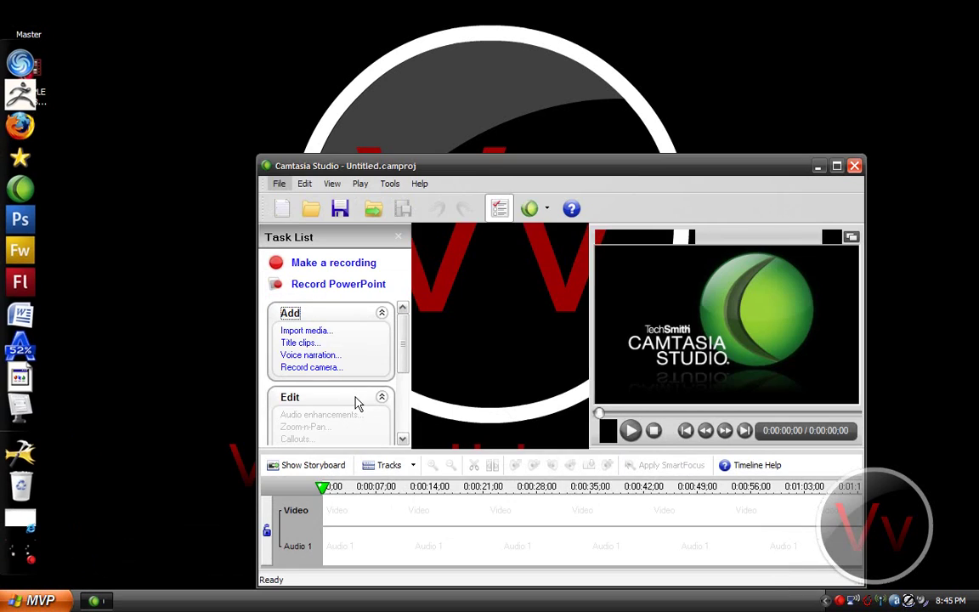
drag(485, 166, 448, 83)
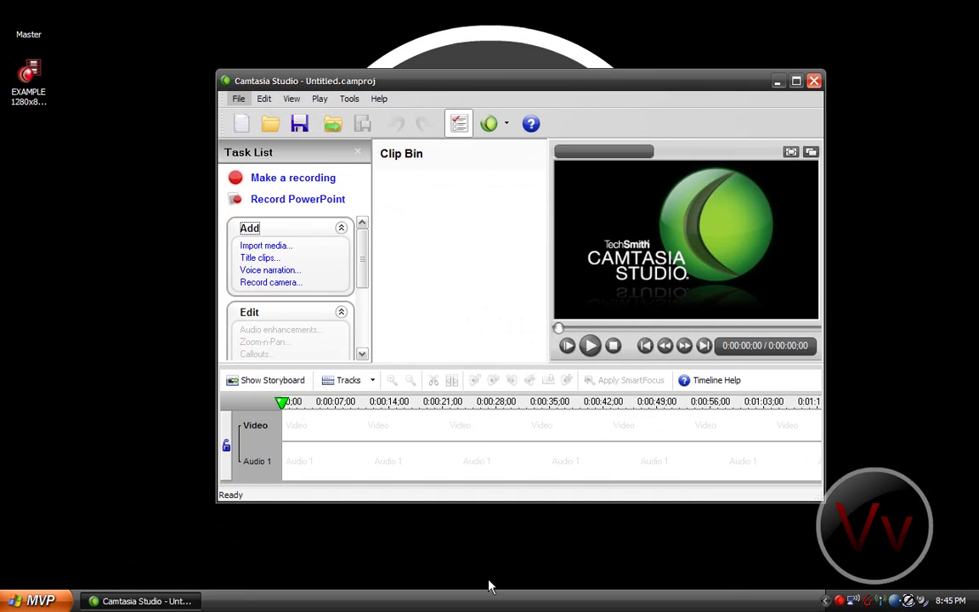
drag(262, 176, 393, 248)
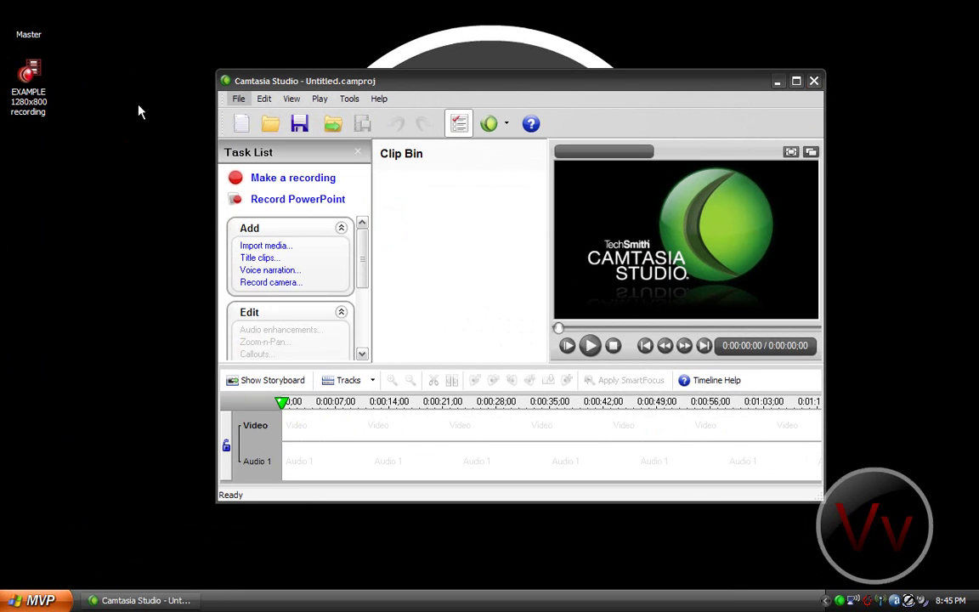
drag(30, 75, 441, 244)
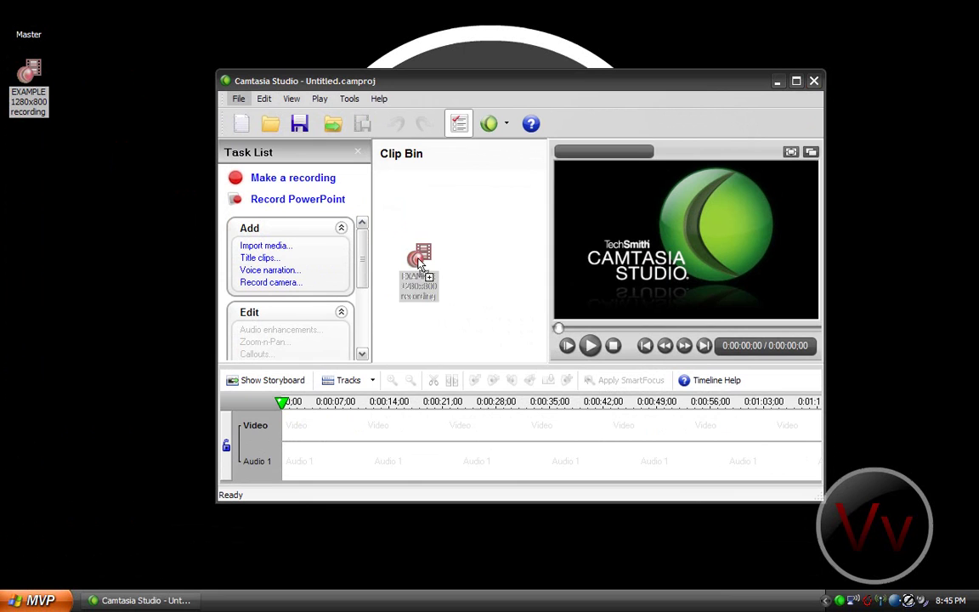
- Maximize Camtasia and add the EXAMPLE recording clip to the timeline
click(476, 85)
double_click(477, 85)
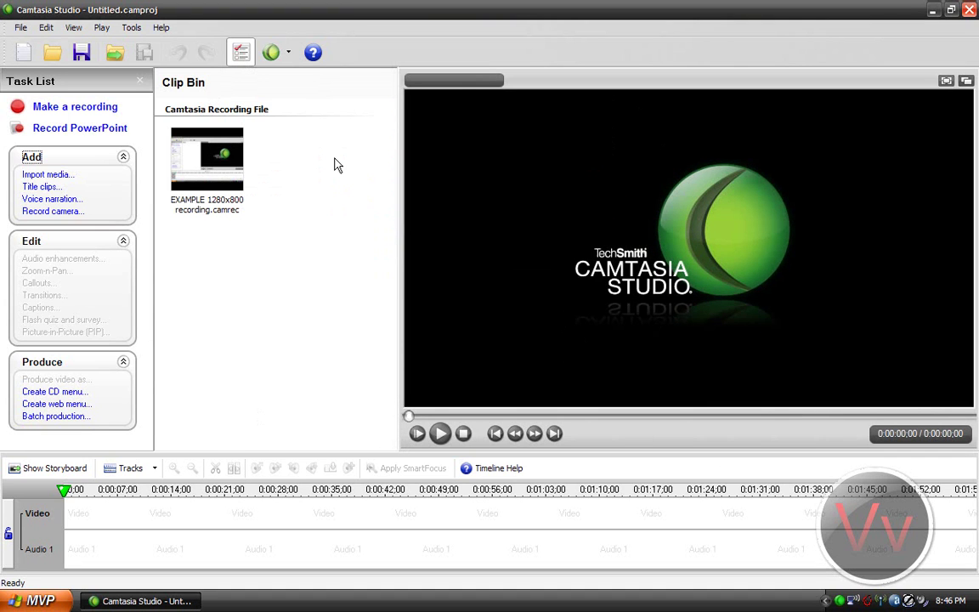
right_click(216, 169)
click(230, 172)
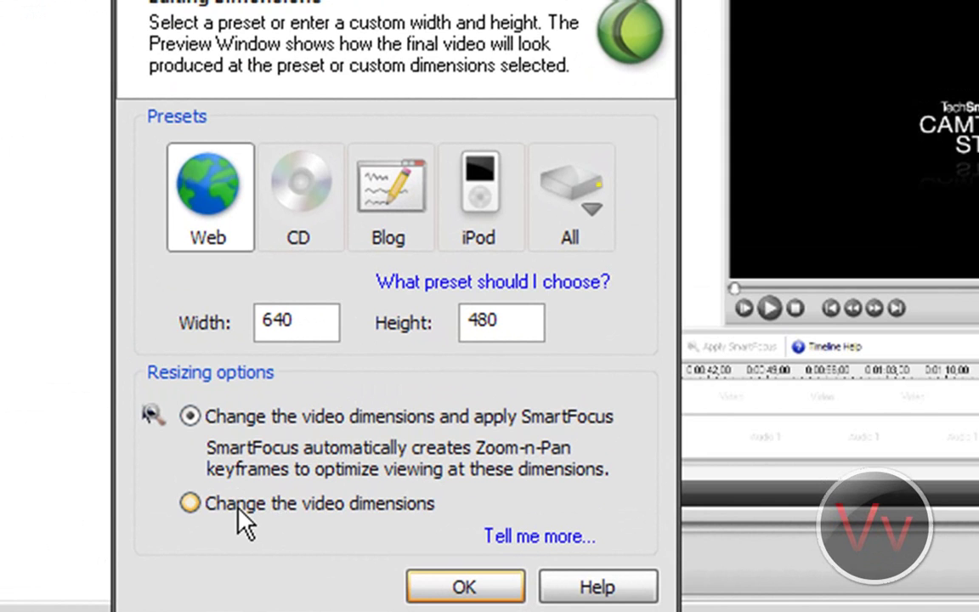
- Change the video dimensions without SmartFocus to width 1280 and height 800
click(241, 505)
drag(298, 321, 218, 332)
text(12)
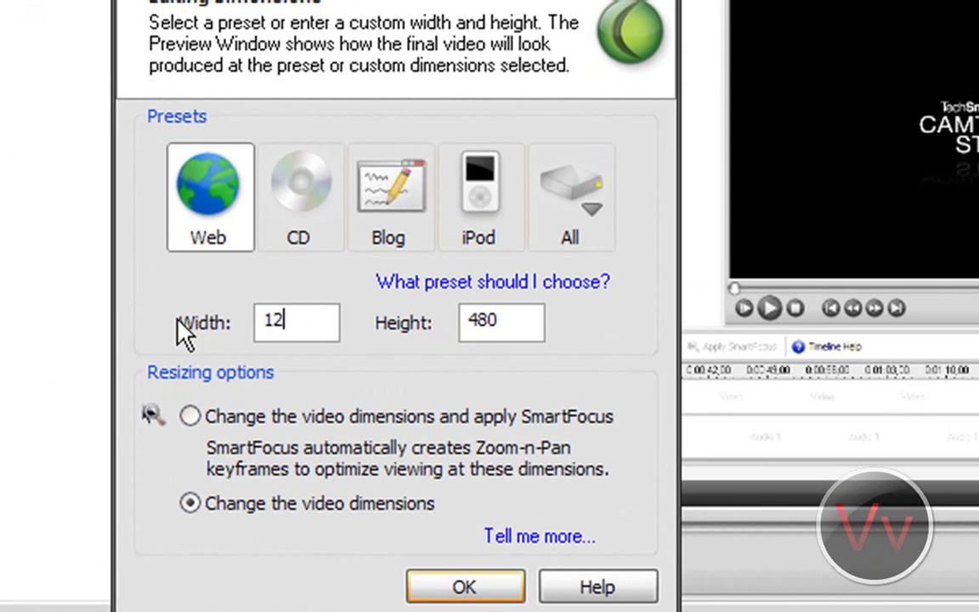
text(80)
drag(509, 323, 376, 343)
text(8)
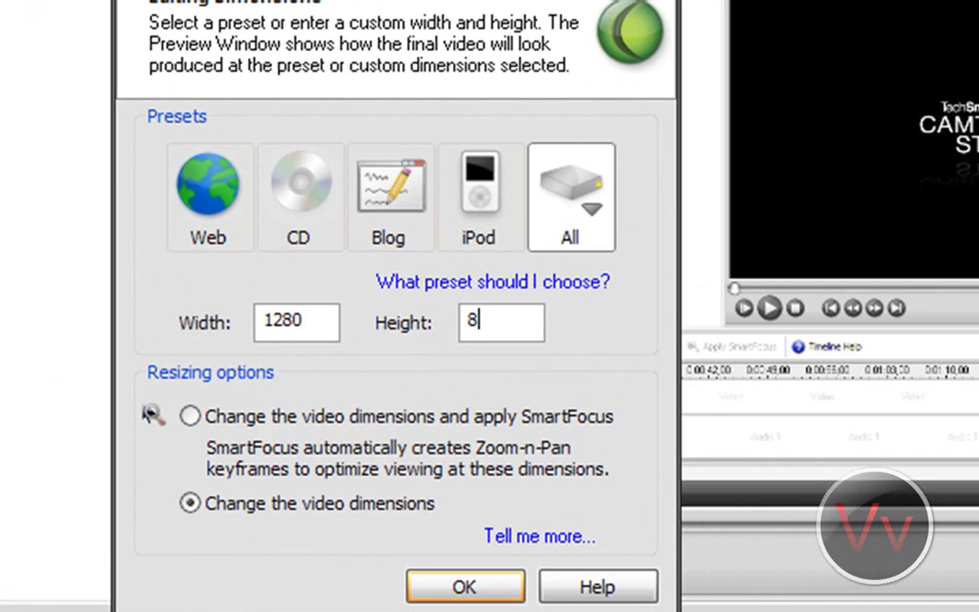
text(00)
click(473, 586)
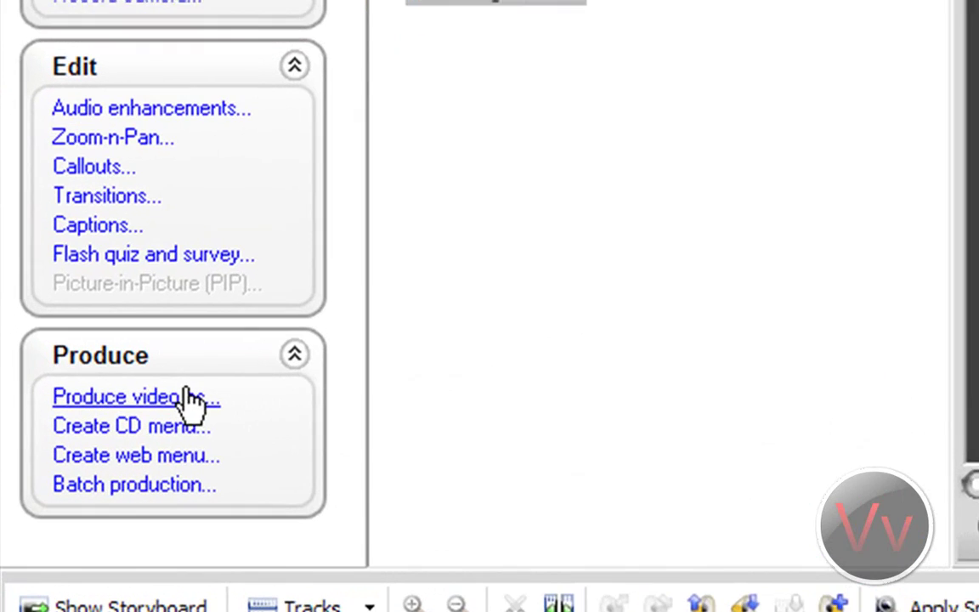
- Start Produce video as with custom production settings, reaching the WMV format choice
click(108, 384)
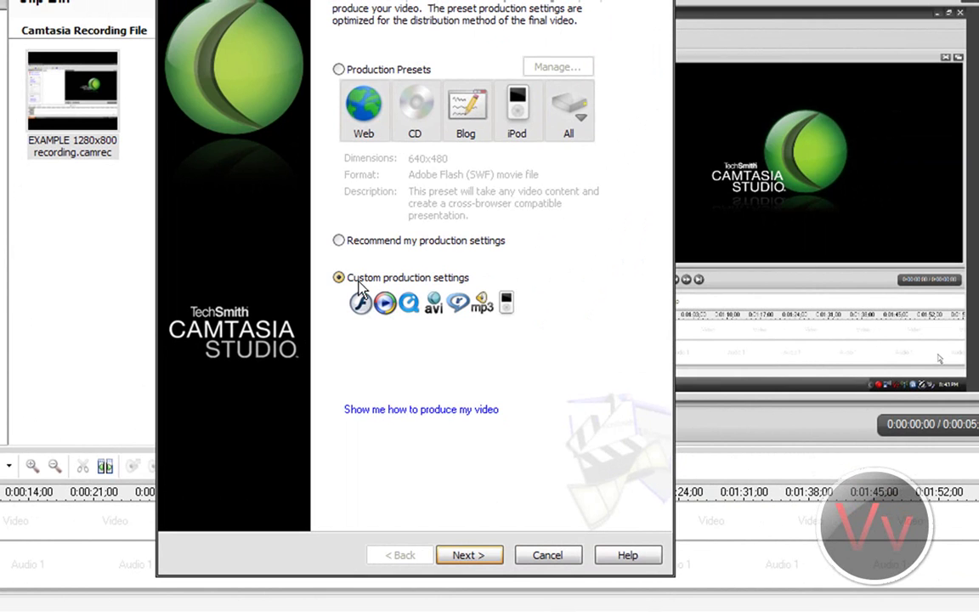
click(466, 557)
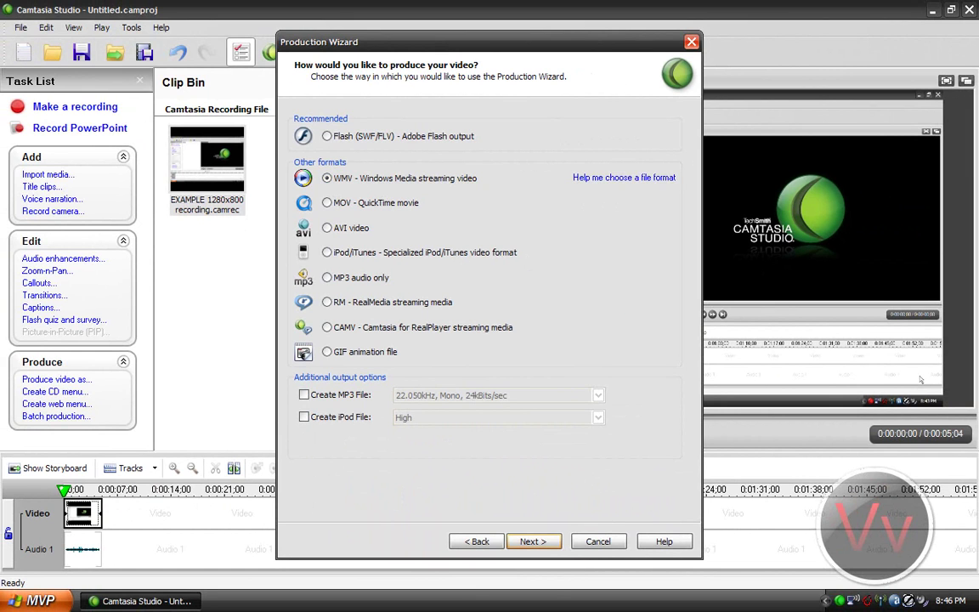
- Advance past WMV encoding and marker pages, enter name 'lkdjjlsd', then cancel production
click(532, 542)
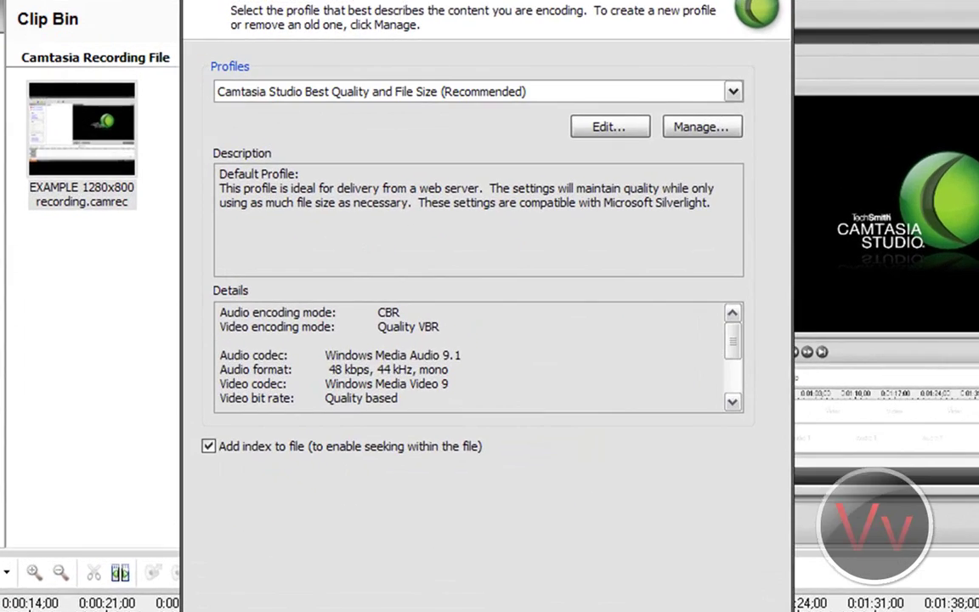
click(545, 541)
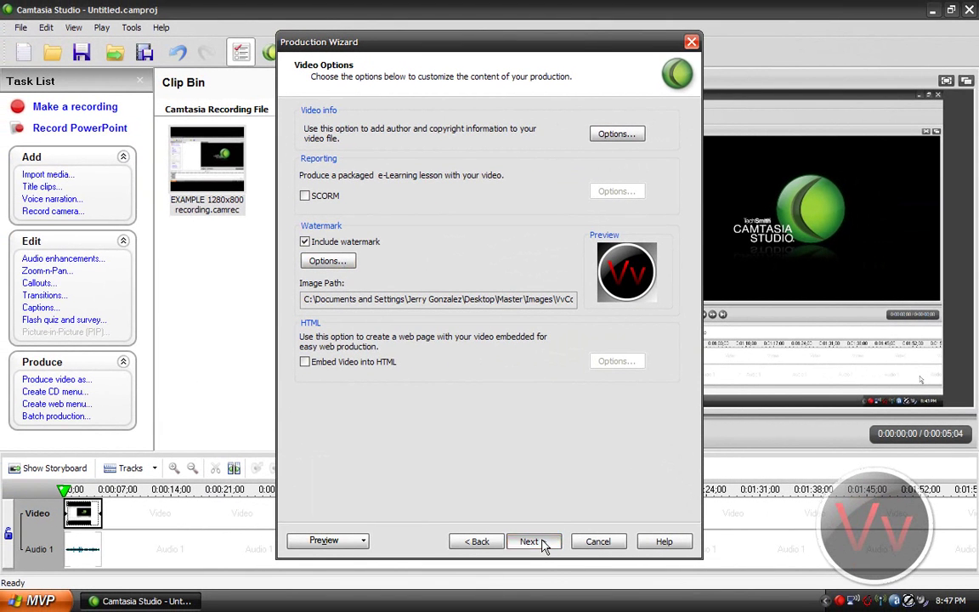
click(542, 542)
click(535, 542)
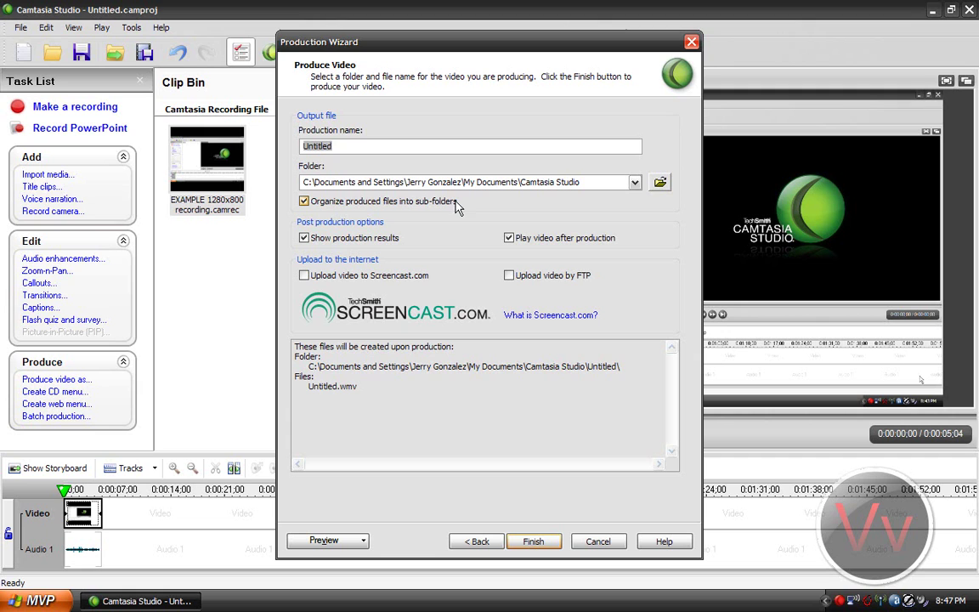
text(lkdjjlsd)
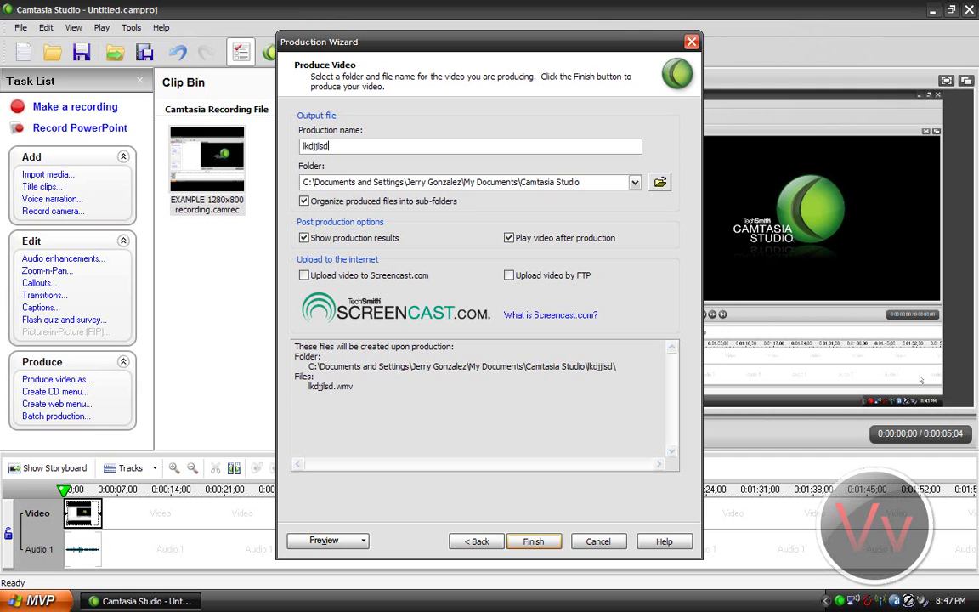
click(599, 544)
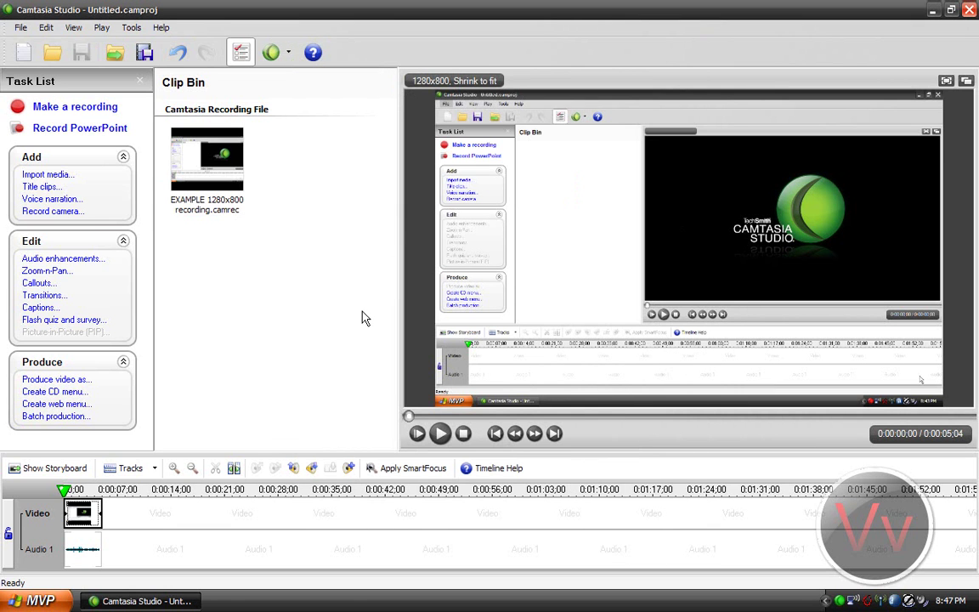
- Quit Camtasia Studio, declining to save Untitled.camproj
click(969, 12)
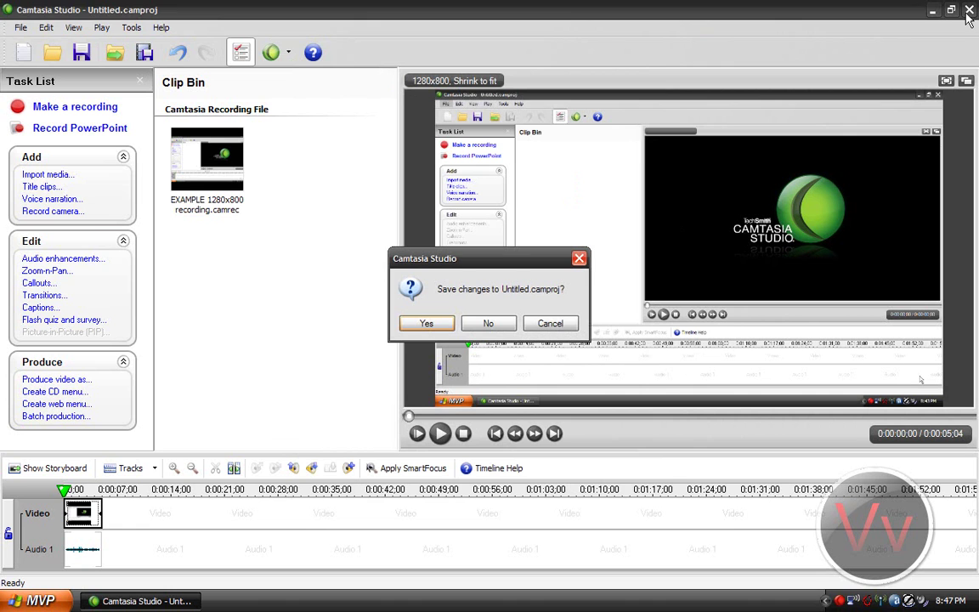
click(492, 323)
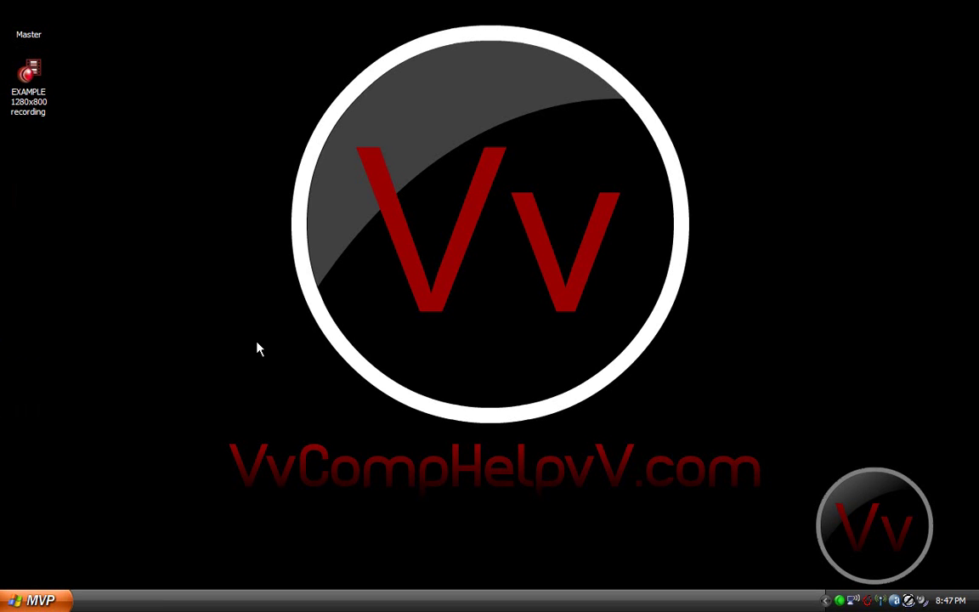
- In Firefox, edit the SumoPaint.com video from My Videos and highlight its yt:stretch=16:9 tag
click(24, 115)
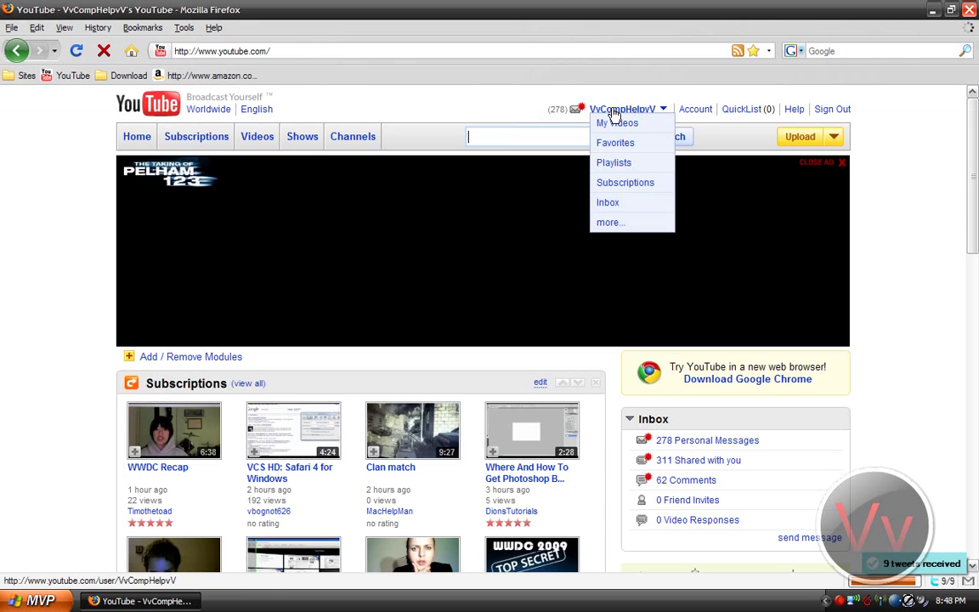
click(626, 123)
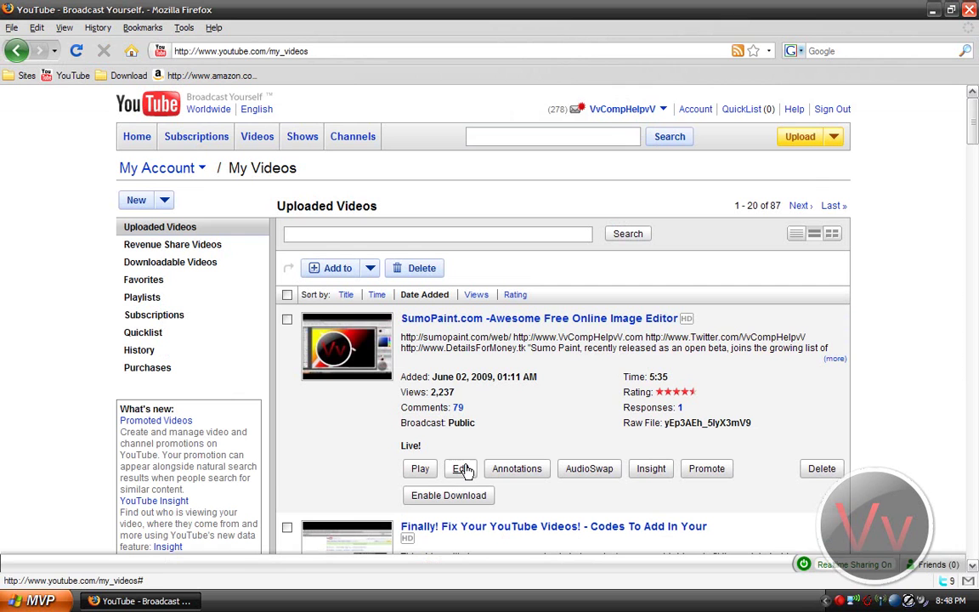
click(461, 468)
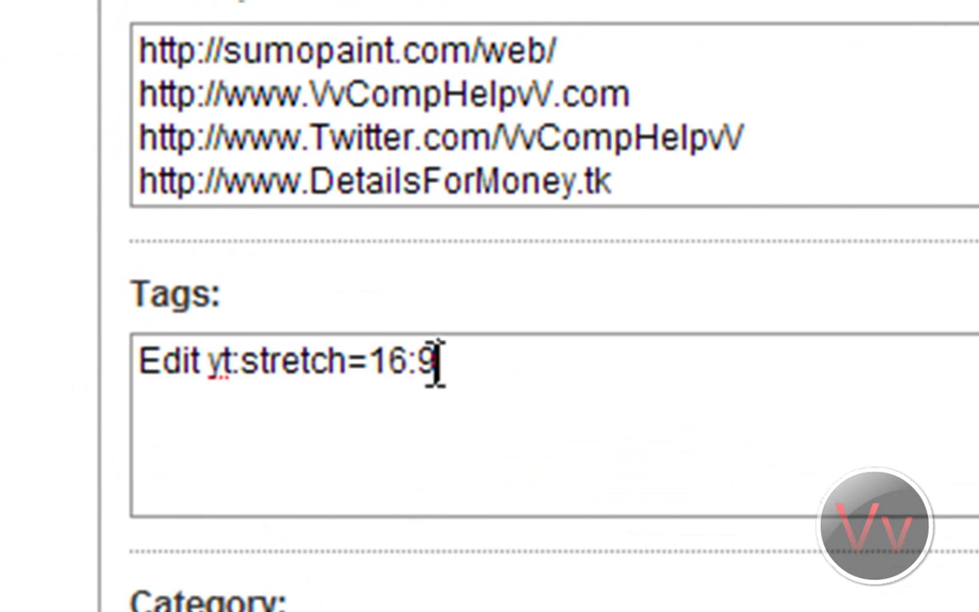
mouse_move(436, 363)
mouse_down()
mouse_move(234, 376)
mouse_move(197, 368)
mouse_up()
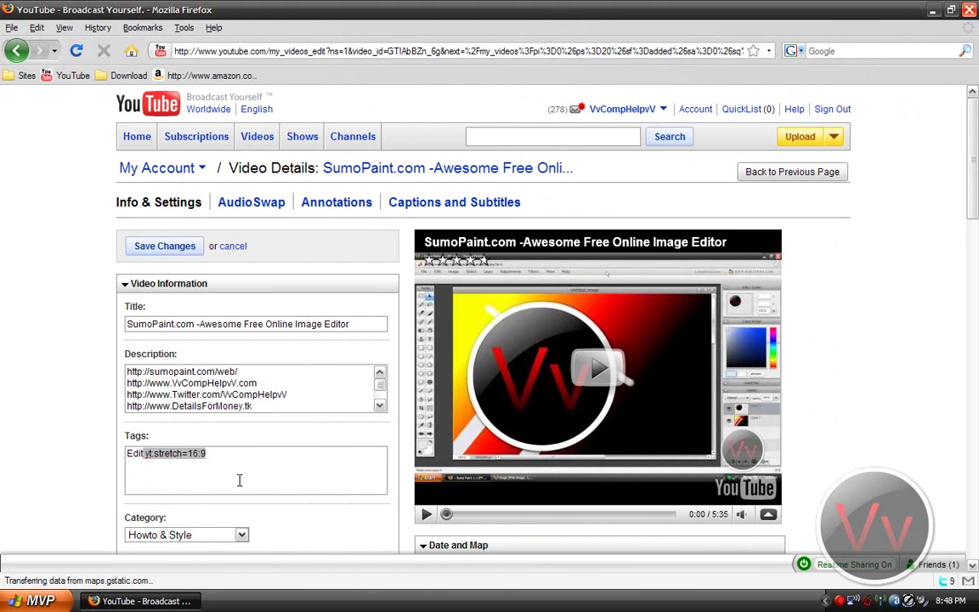
- Open the SumoPaint.com video's watch page in a new tab and switch to it
click(219, 460)
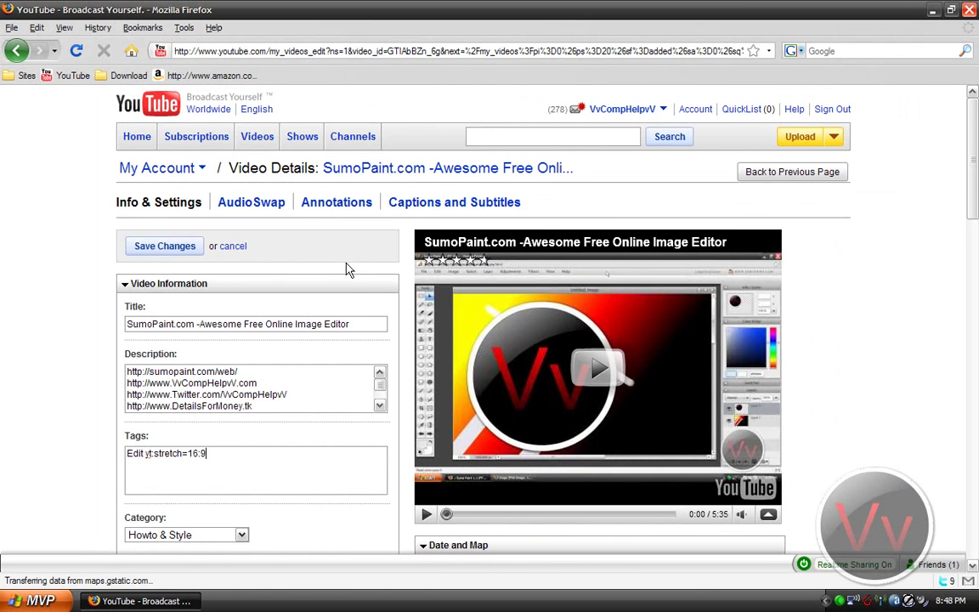
right_click(387, 170)
click(430, 197)
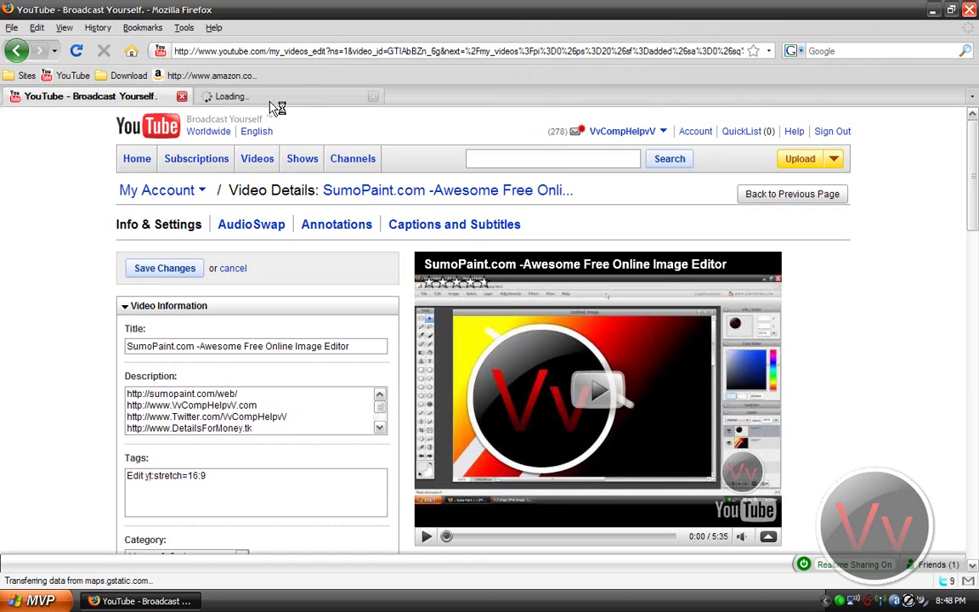
click(277, 99)
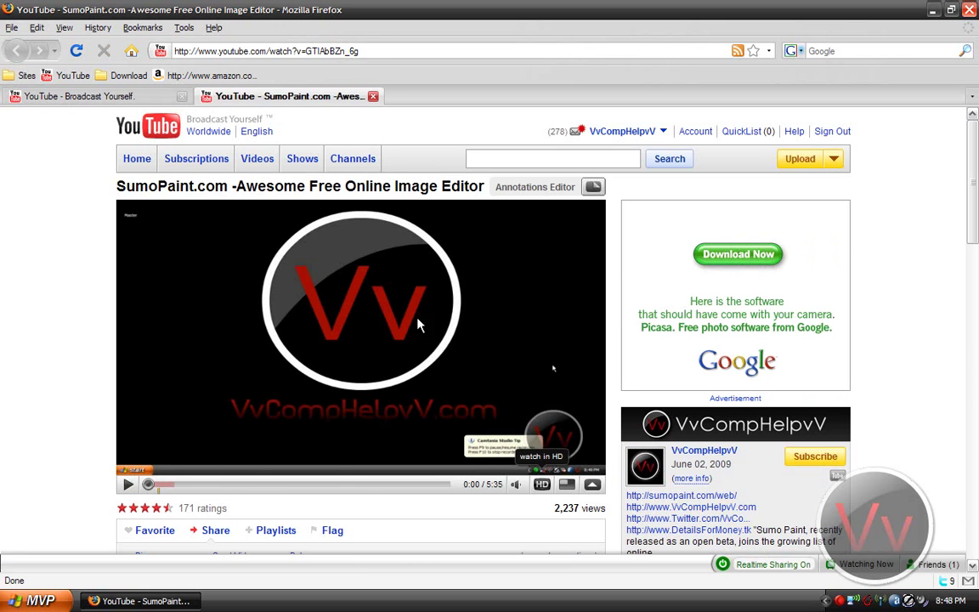
- Play the video in HD, pause it, and toggle full screen on and off
click(542, 484)
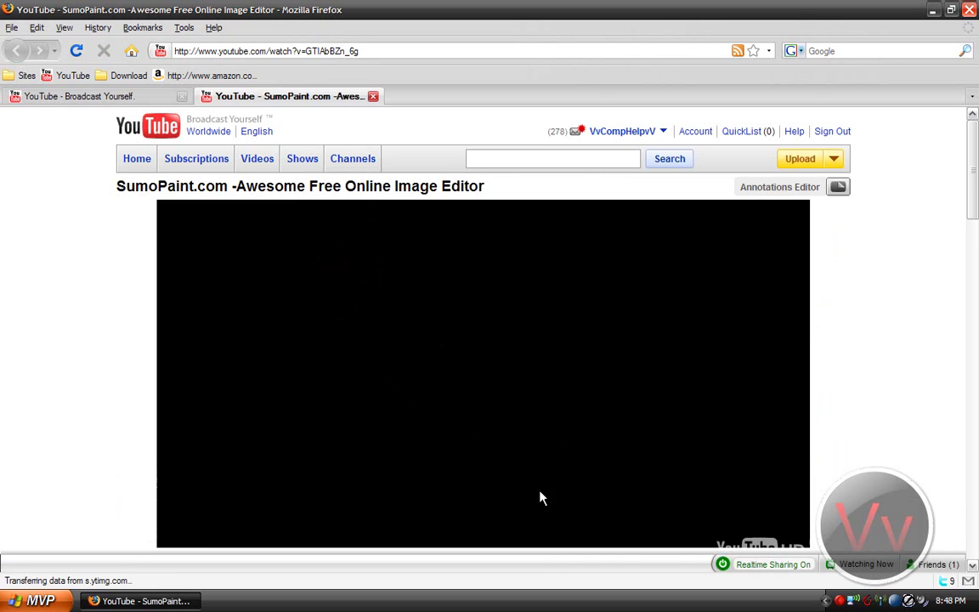
scroll(833, 319, down, 3)
scroll(799, 320, up, 1)
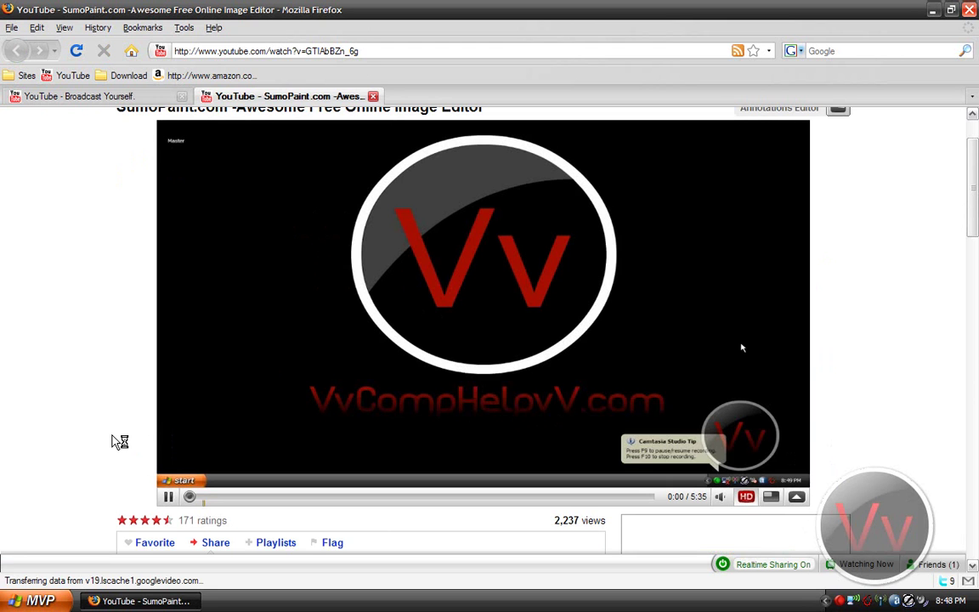
click(169, 497)
mouse_move(720, 496)
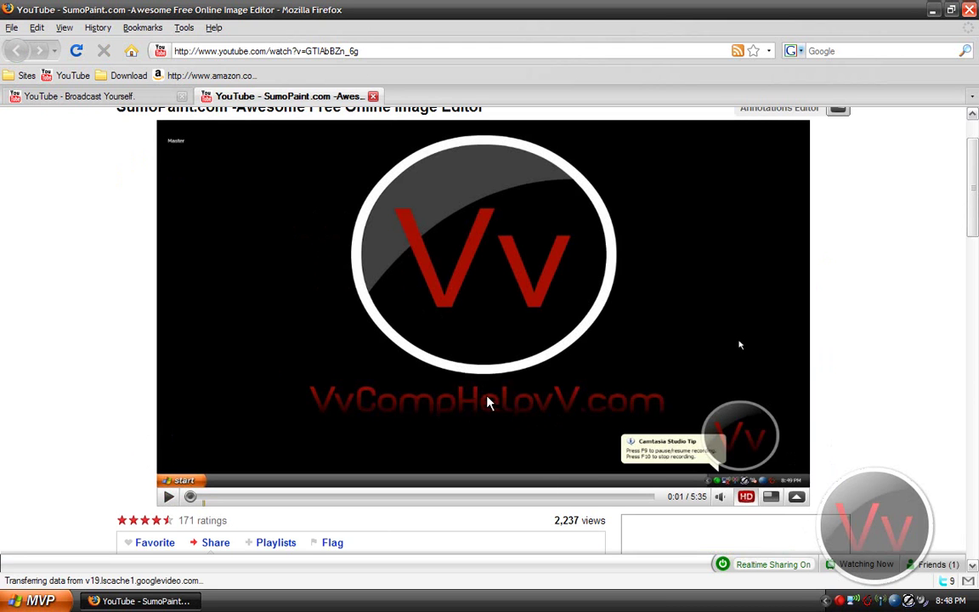
click(796, 496)
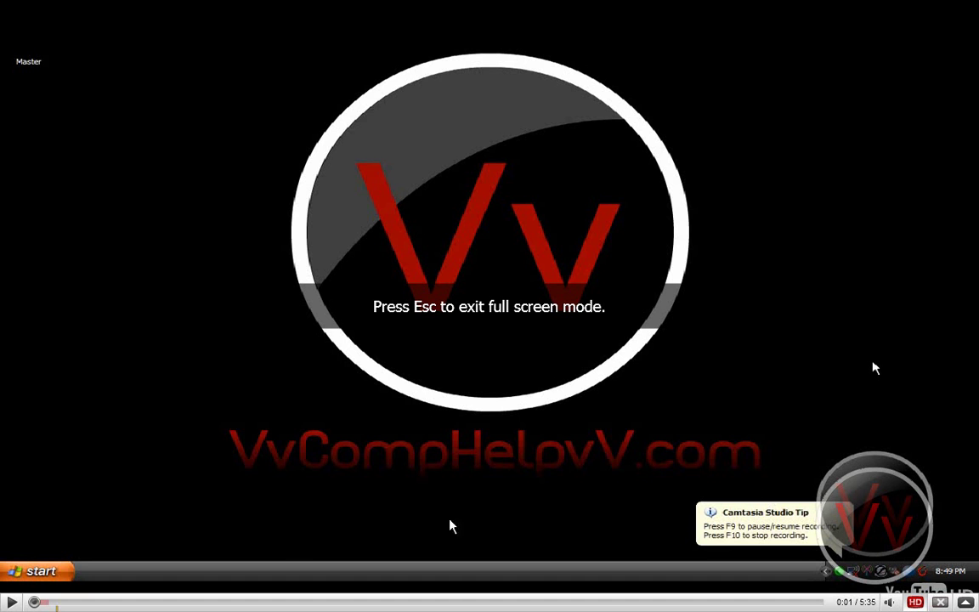
key(Escape)
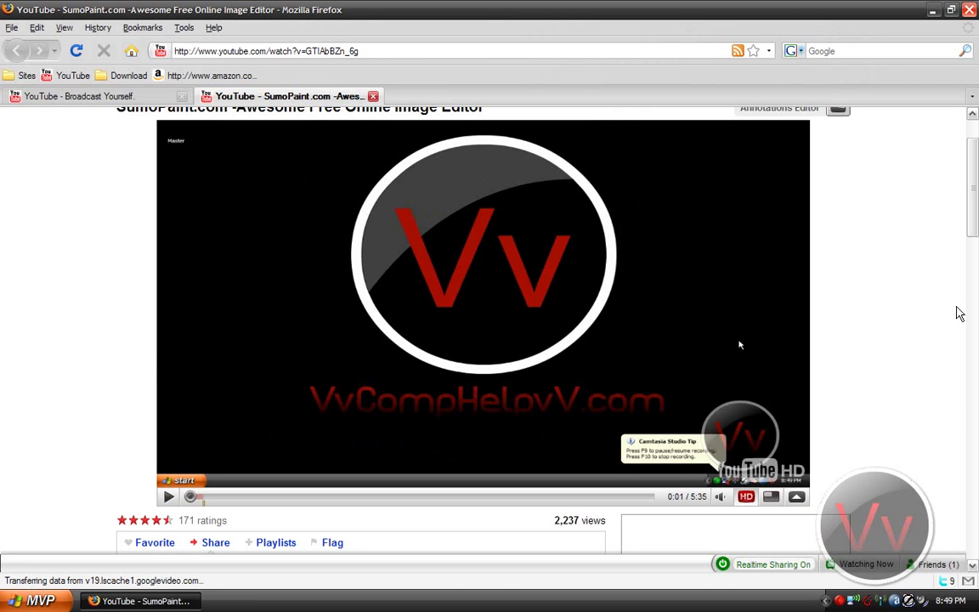
drag(974, 188, 976, 174)
- Choose My Videos from the YouTube account dropdown
click(663, 131)
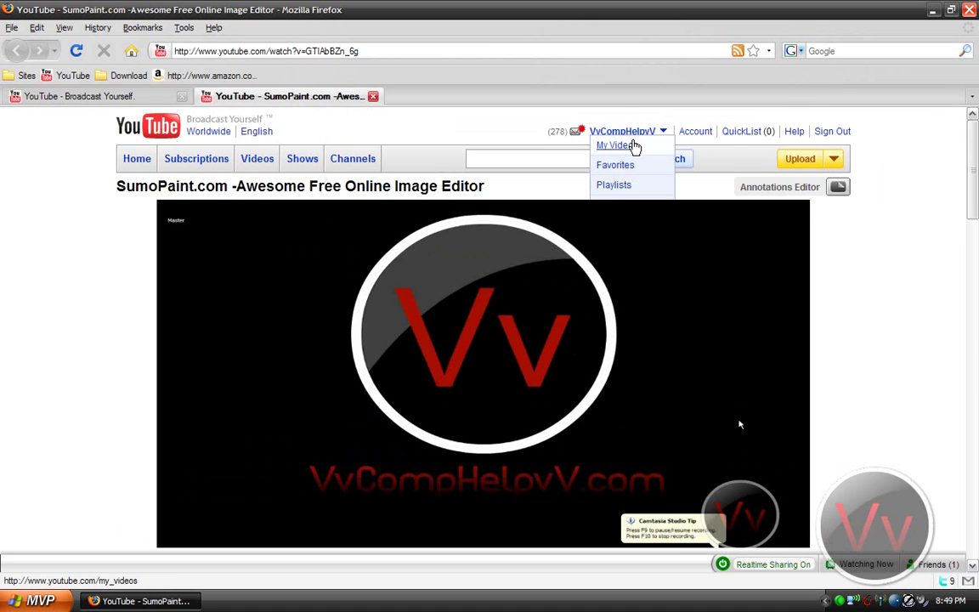
click(637, 145)
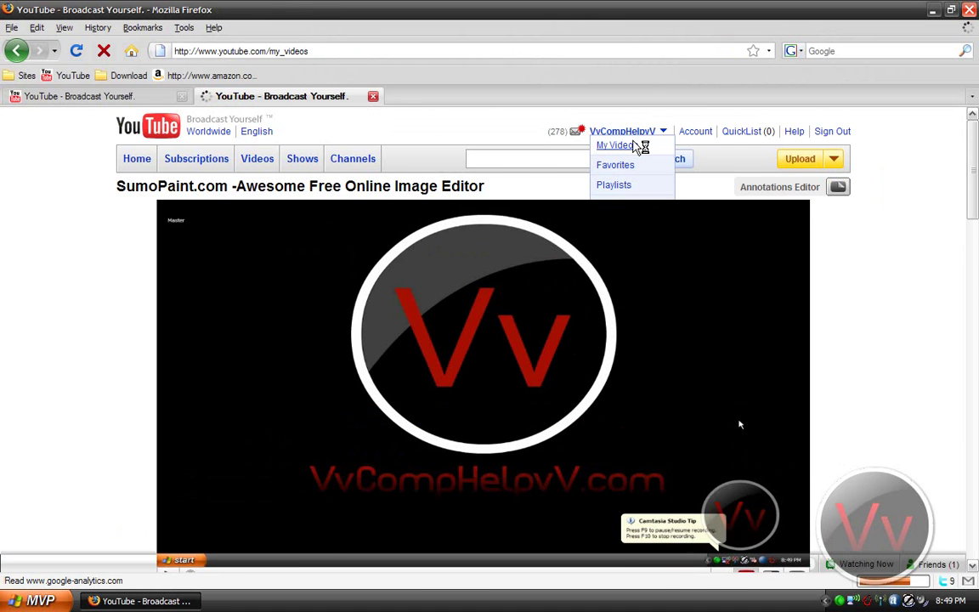